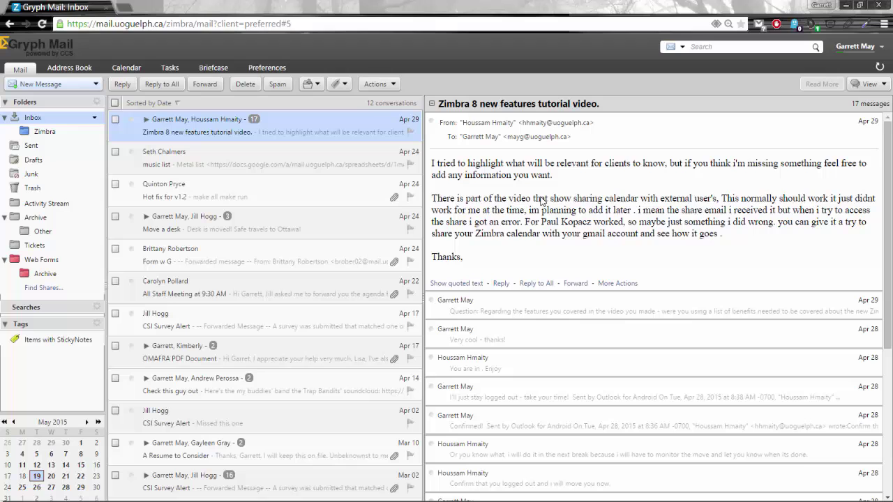
Change the inbox view to list individual messages instead of conversations
scroll(606, 240, "down", 4)
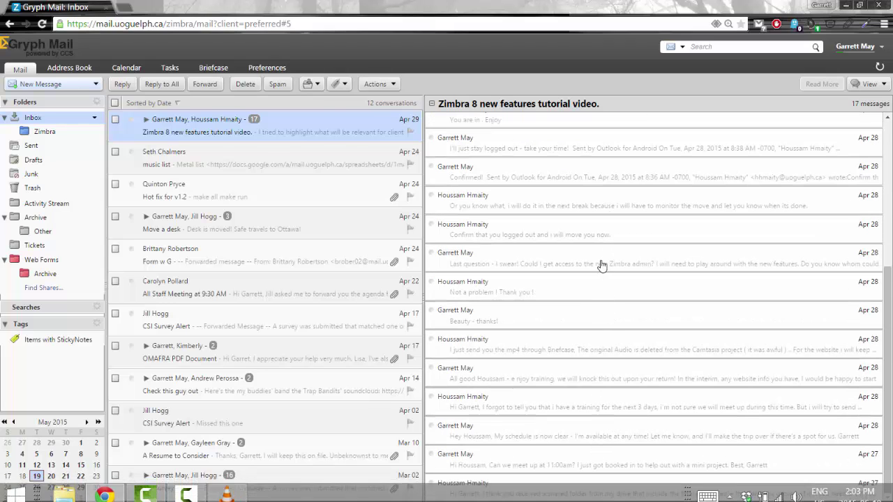
scroll(602, 266, "up", 4)
mouse_move(602, 266)
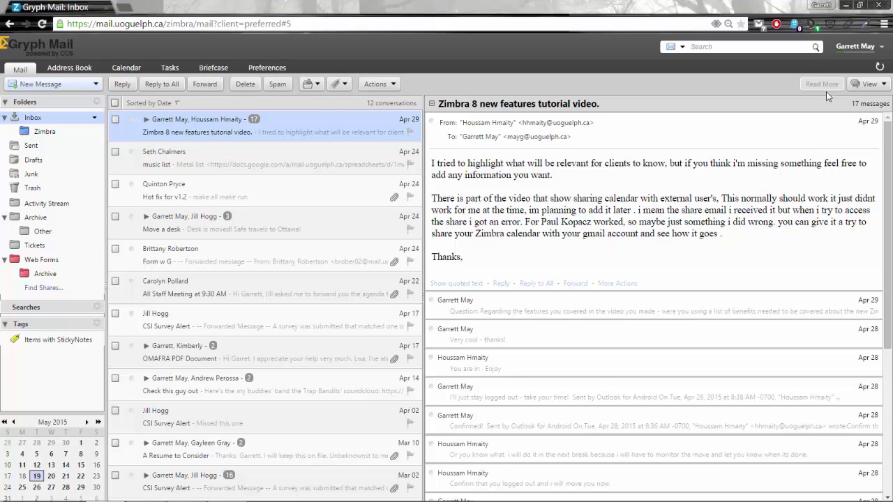
left_click(883, 84)
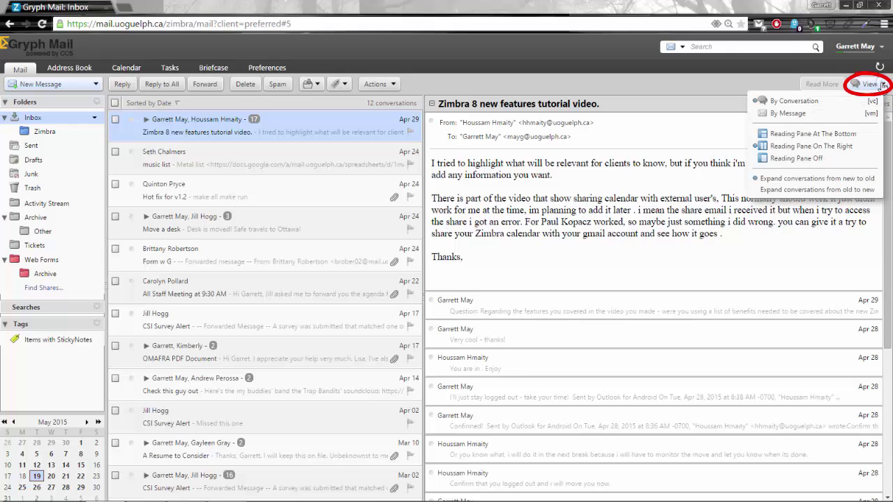
left_click(787, 114)
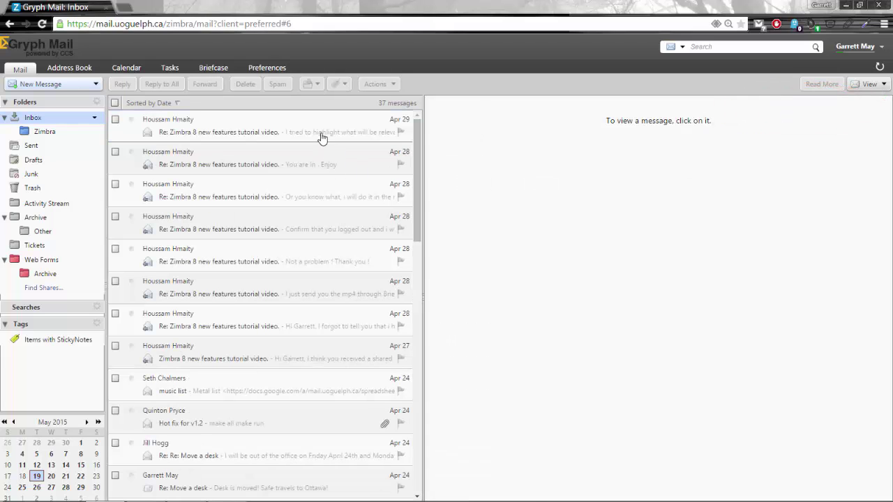
Open the top messages in turn, including the 'You are in. Enjoy' reply and the Apr 29 message
left_click(318, 134)
left_click(314, 162)
left_click(309, 189)
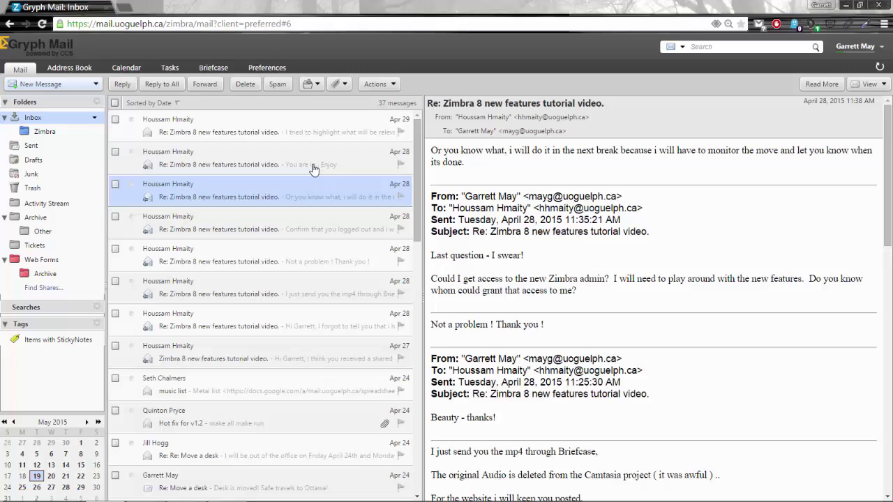
left_click(310, 165)
scroll(578, 351, "down", 7)
scroll(578, 351, "down", 3)
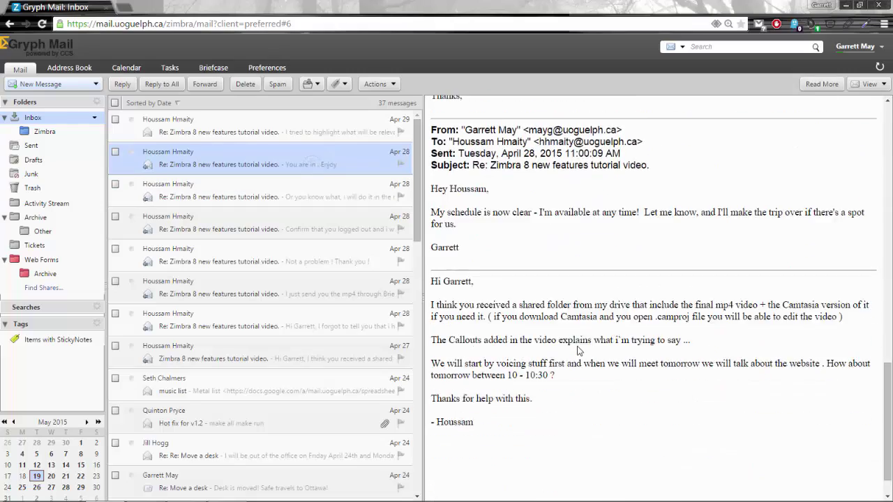
scroll(578, 351, "up", 10)
left_click(255, 134)
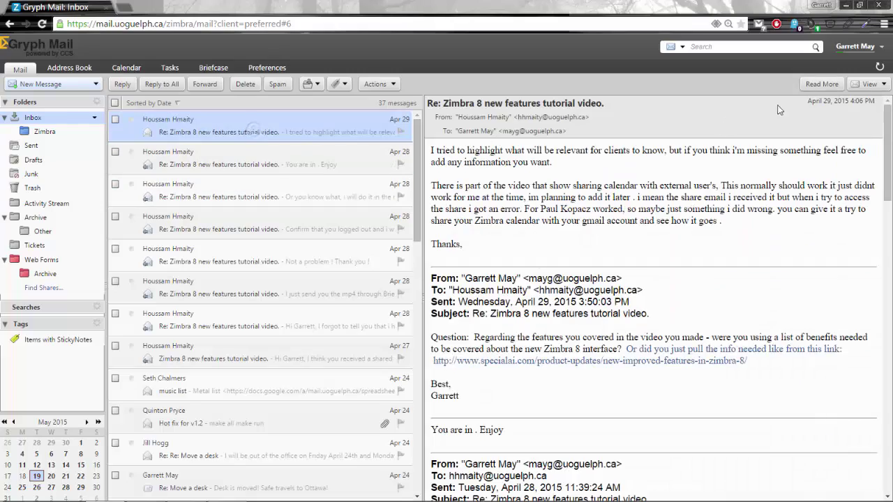
Group the inbox back into conversations and open the Zimbra 8 new features tutorial conversation
left_click(883, 85)
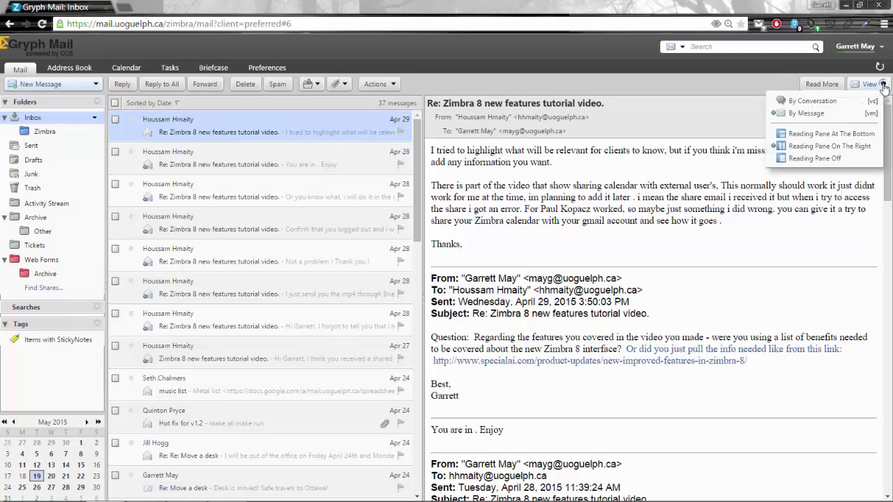
left_click(845, 104)
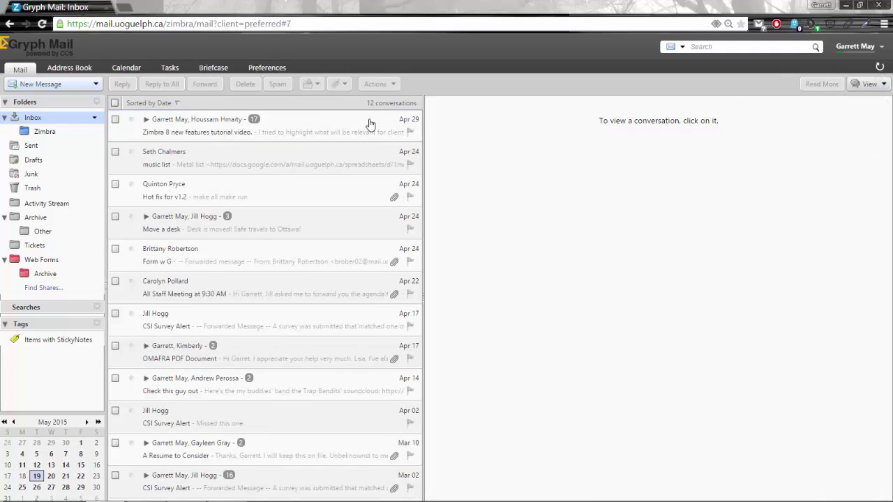
left_click(255, 125)
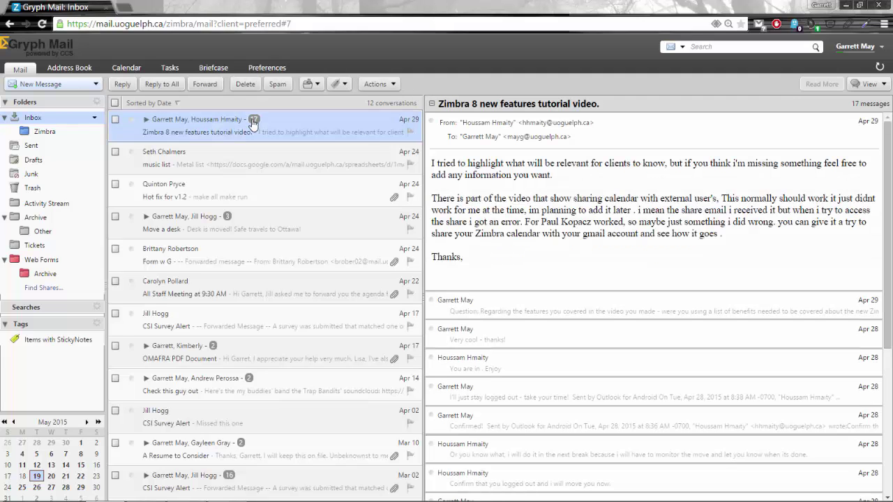
Set the layout to Reading Pane At The Bottom
left_click(882, 84)
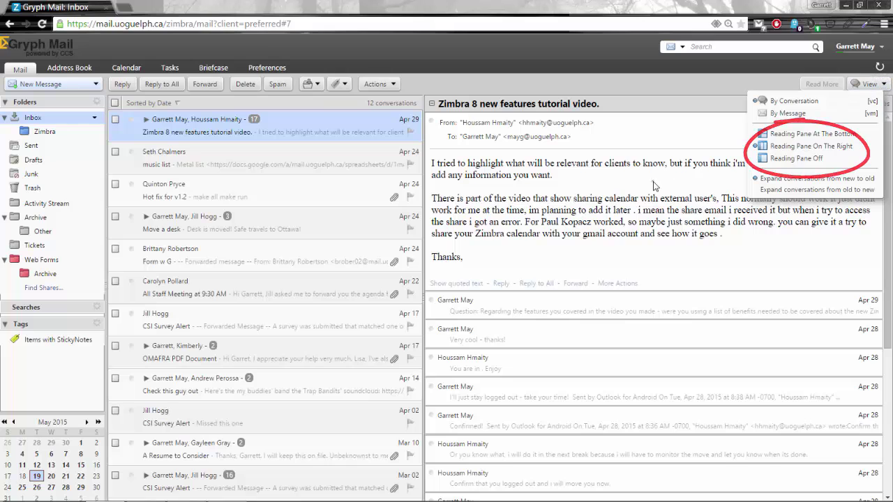
left_click(809, 146)
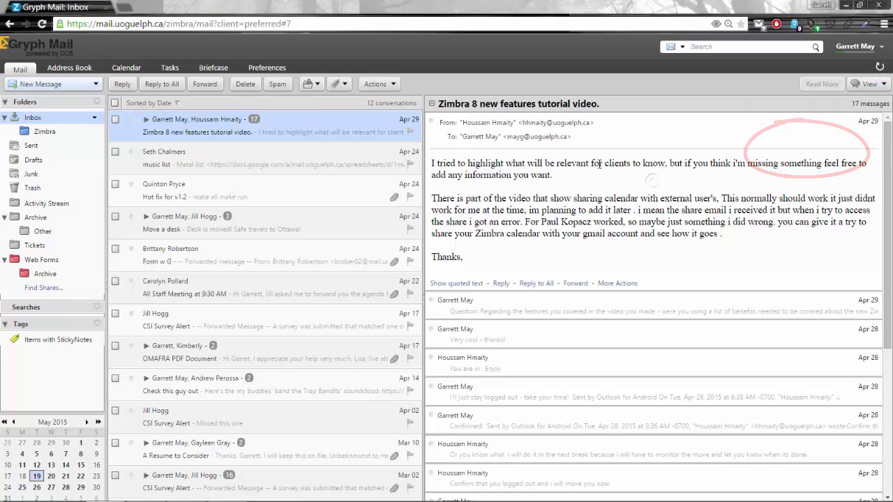
left_click(868, 84)
left_click(853, 133)
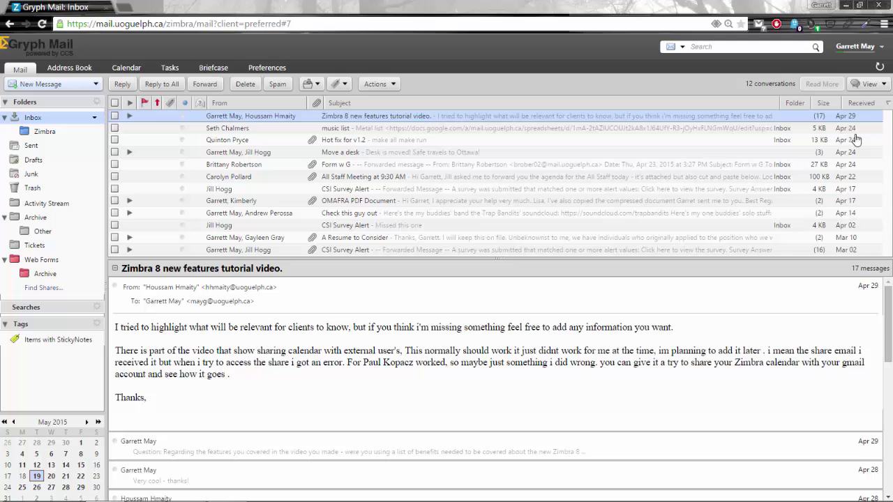
mouse_move(353, 343)
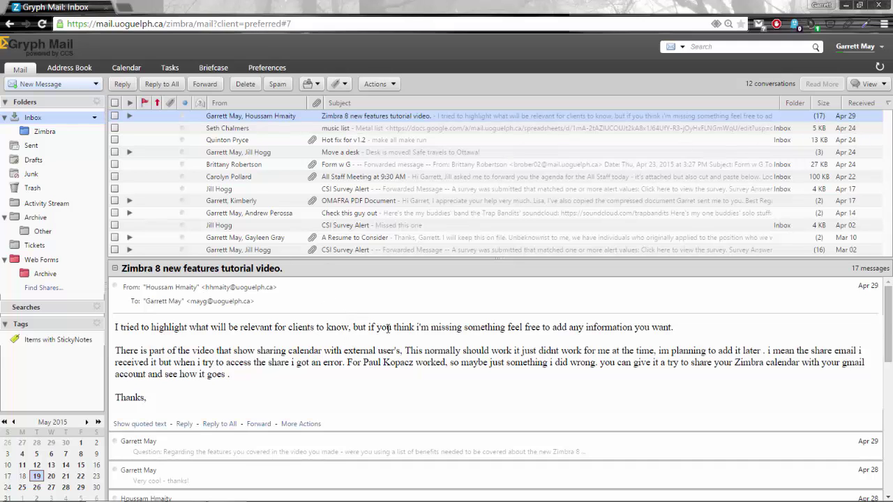
scroll(388, 328, "down", 6)
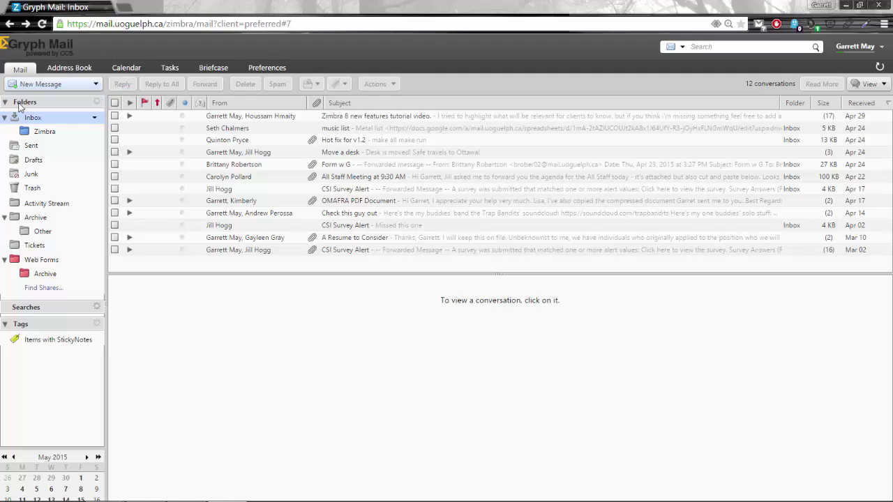
Keep Activity Stream enabled, check only the To field for my address, and save the rules
left_click(97, 103)
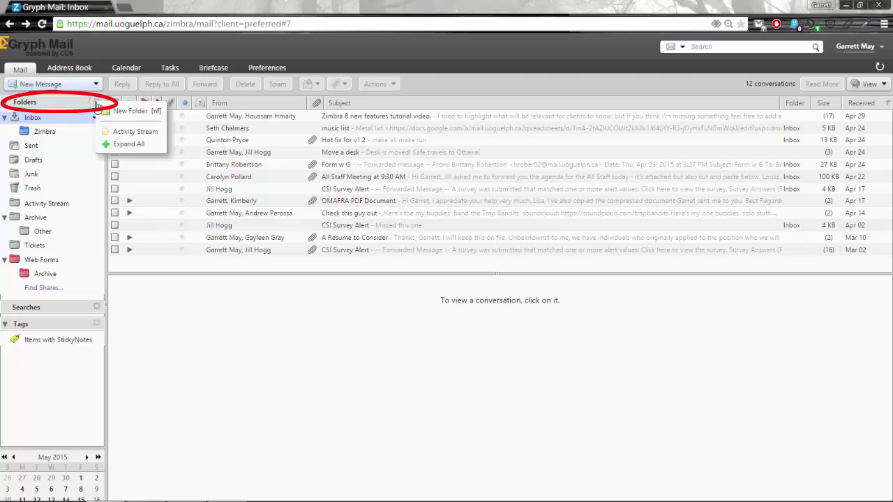
left_click(139, 132)
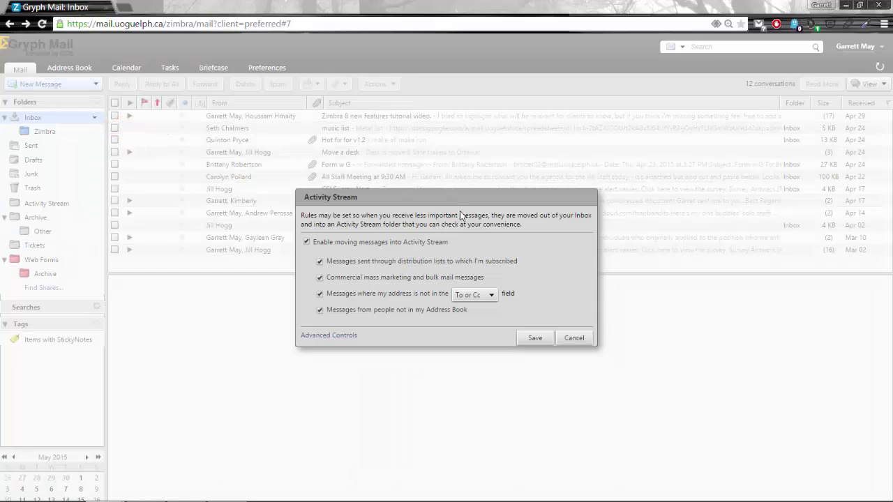
left_click(417, 240)
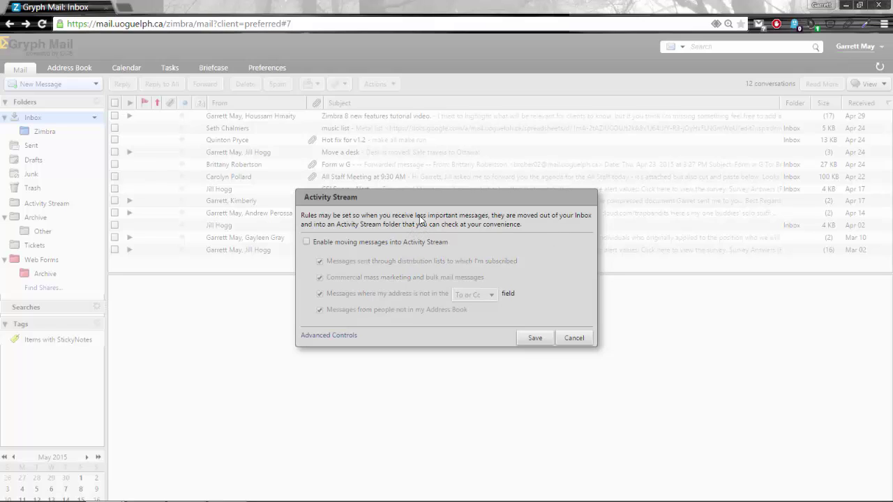
left_click(380, 242)
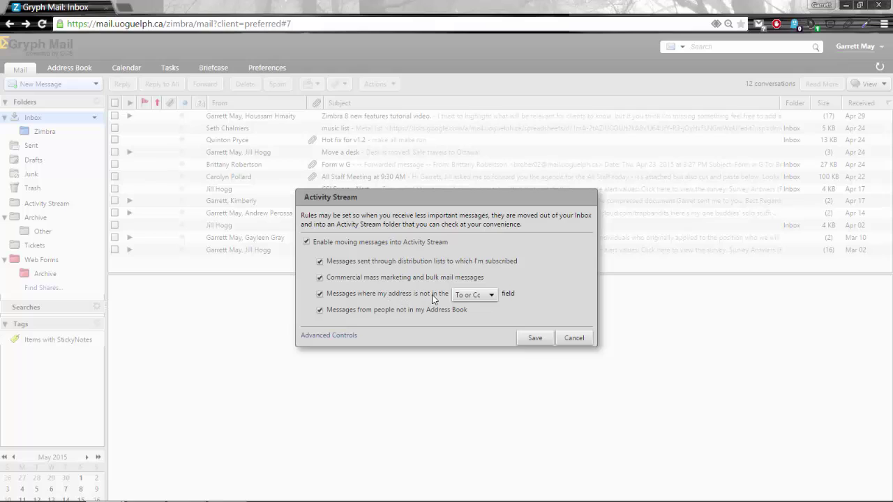
left_click(470, 295)
left_click(466, 314)
left_click(530, 338)
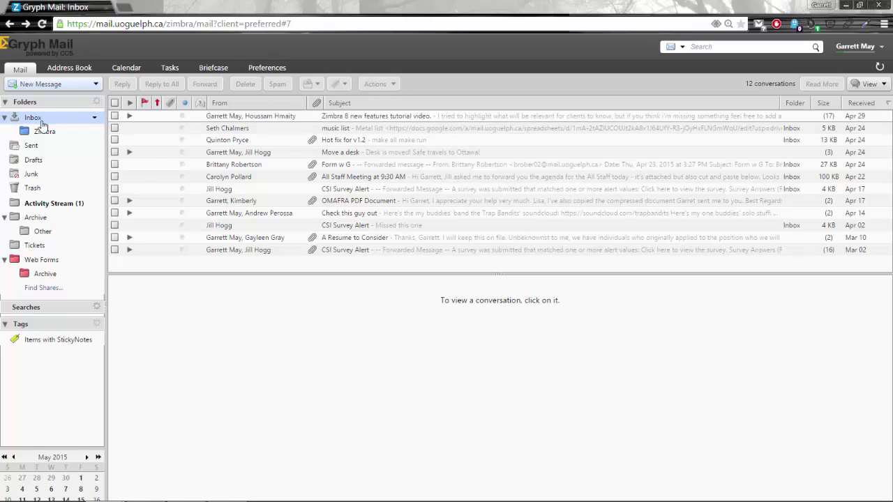
Read 'The Activity Stream Works!' in the Activity Stream folder, then reopen the Activity Stream settings
left_click(47, 204)
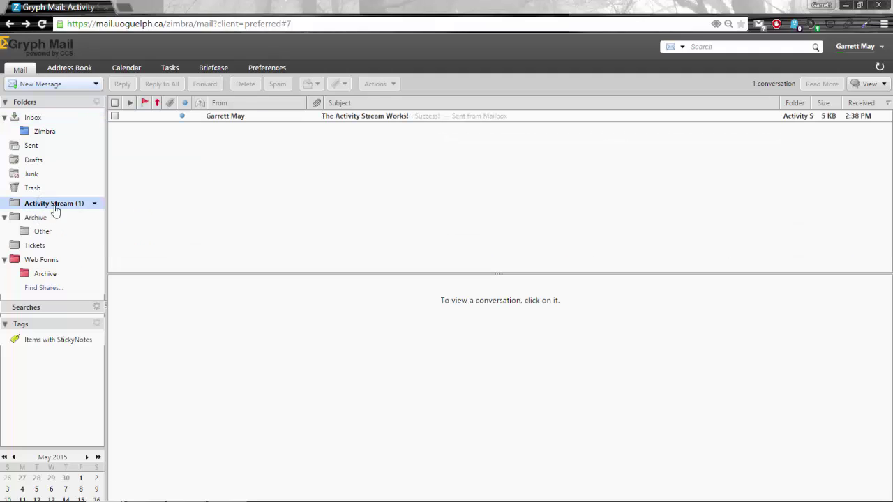
left_click(353, 124)
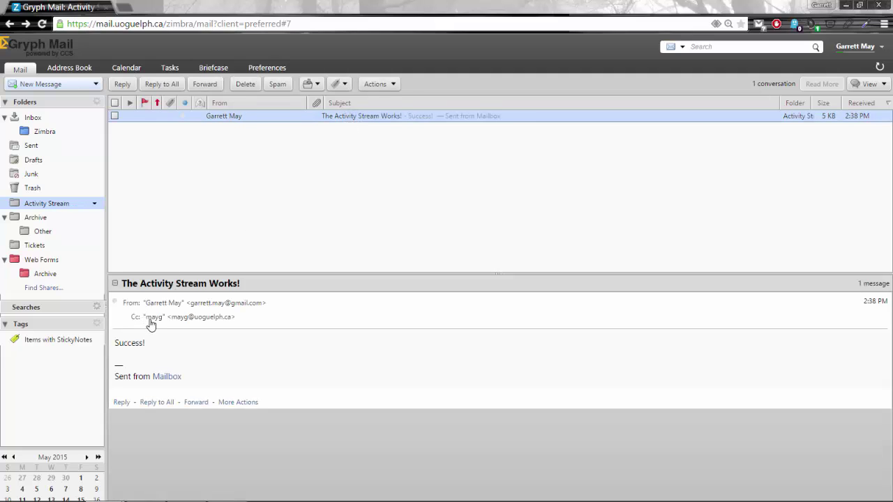
left_click(97, 104)
left_click(122, 131)
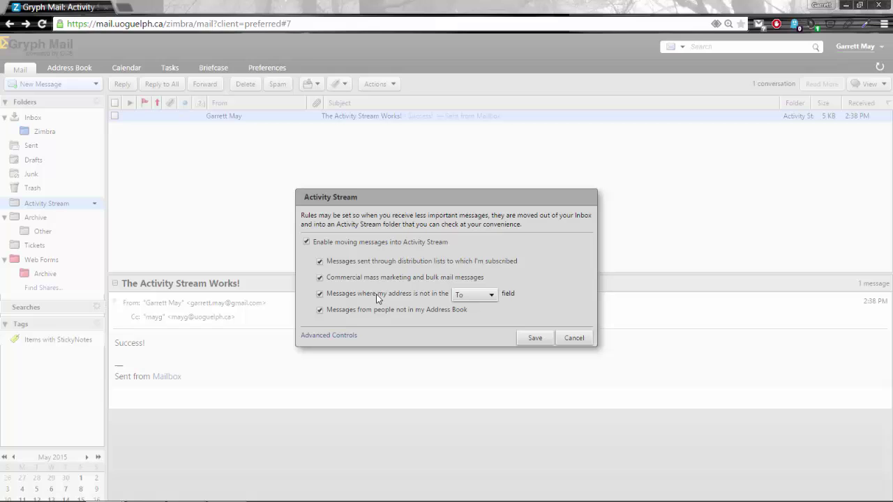
Leave the address field choice unchanged and cancel the Activity Stream dialog
left_click(477, 295)
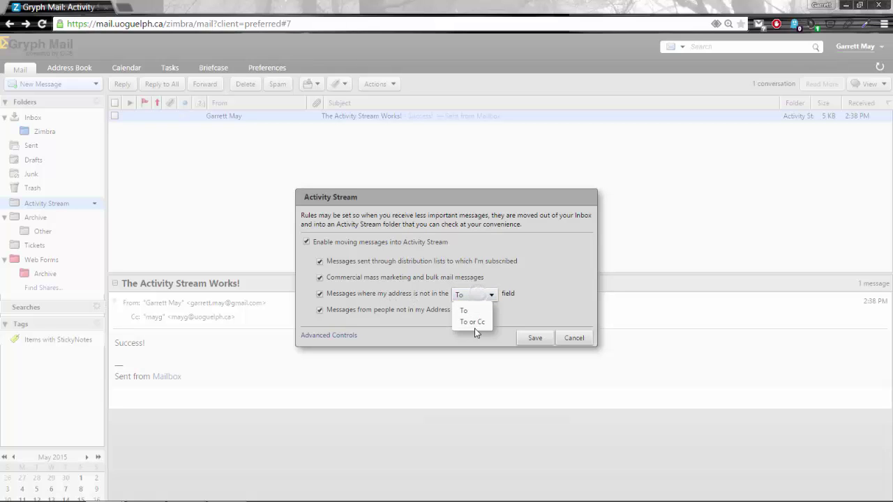
left_click(552, 314)
left_click(573, 337)
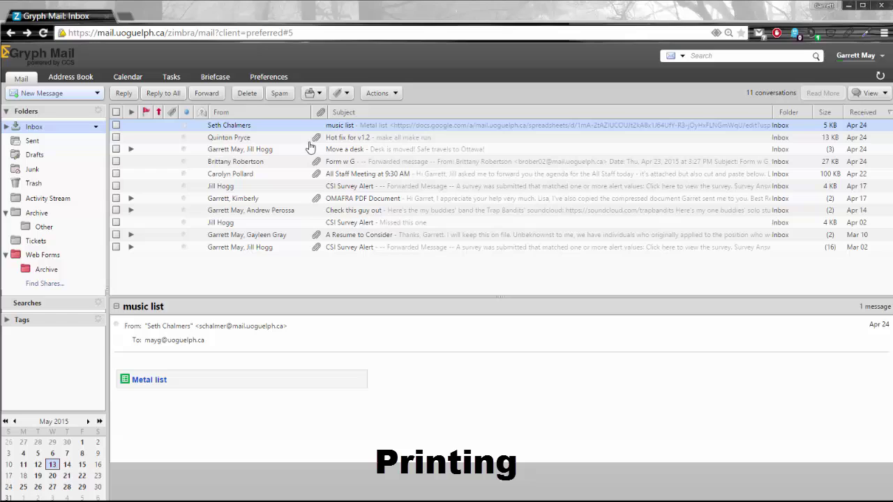
Print-preview the 'All Staff Meeting at 9:30 AM' message via Actions > Print, then close the preview tab
left_click(371, 175)
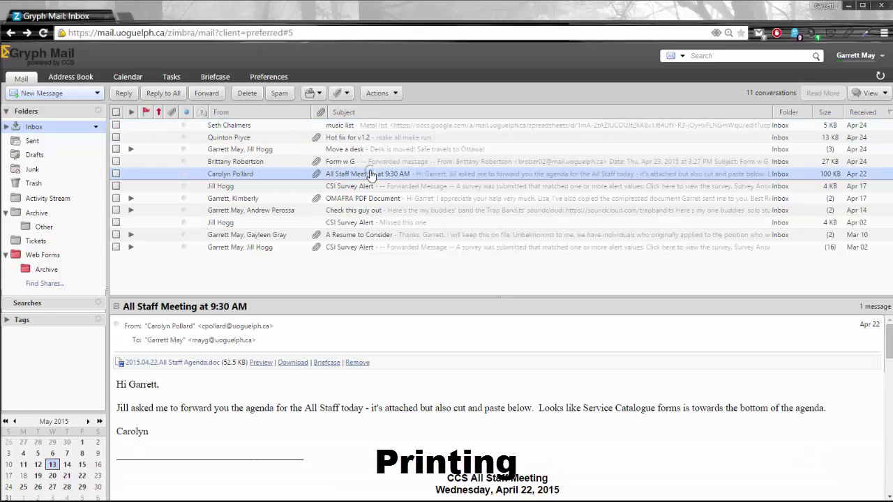
left_click(394, 95)
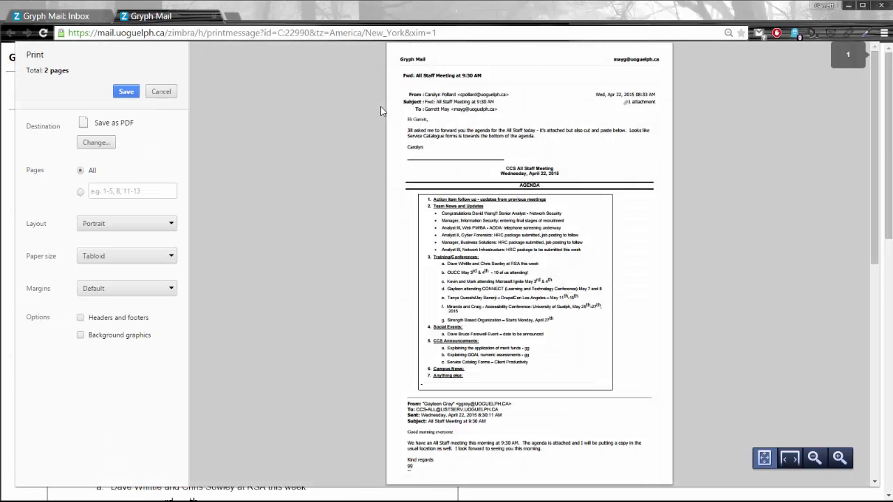
scroll(388, 105, "down", 3)
scroll(488, 97, "up", 3)
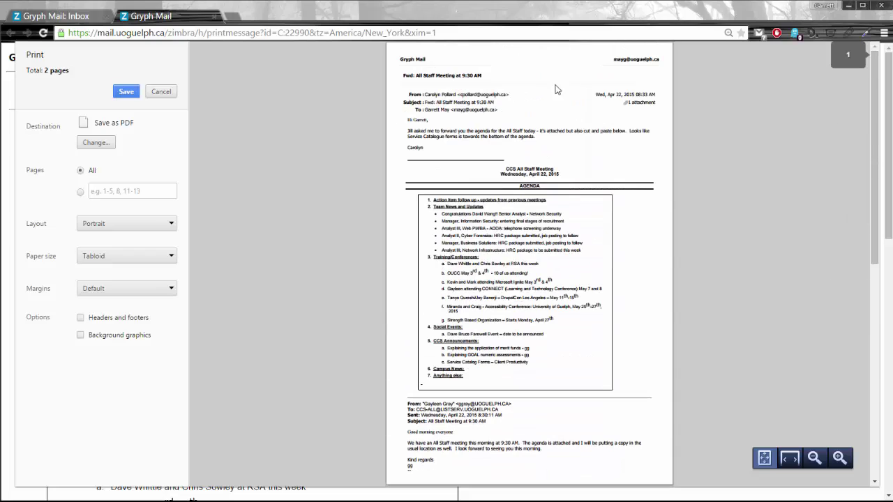
left_click(214, 17)
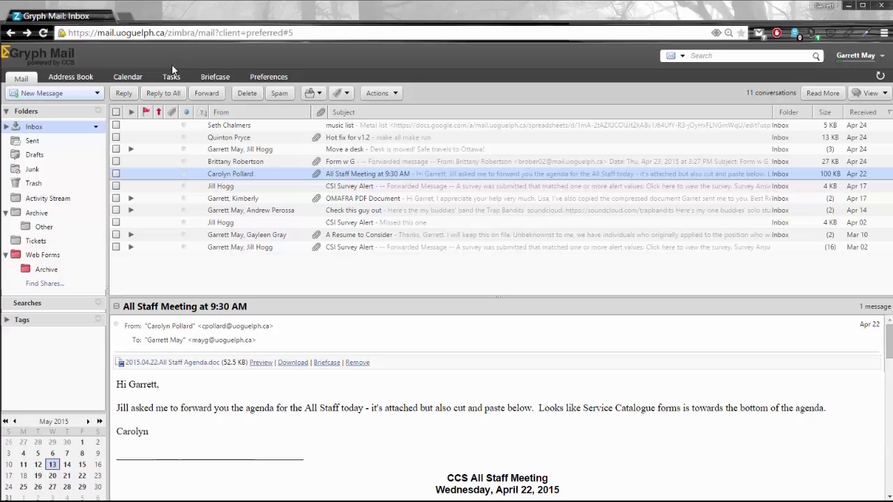
Compose a new message and drag the CCS Logo image from the desktop into its body
left_click(79, 95)
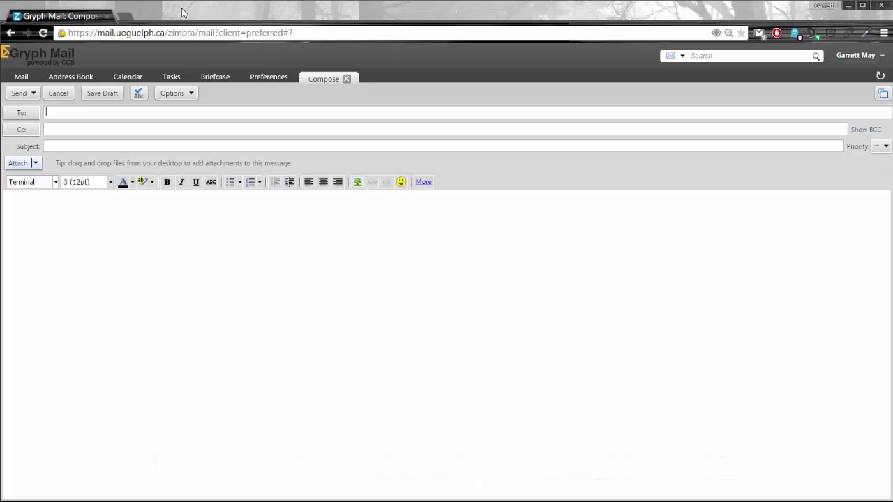
left_click_drag(175, 12, 230, 13)
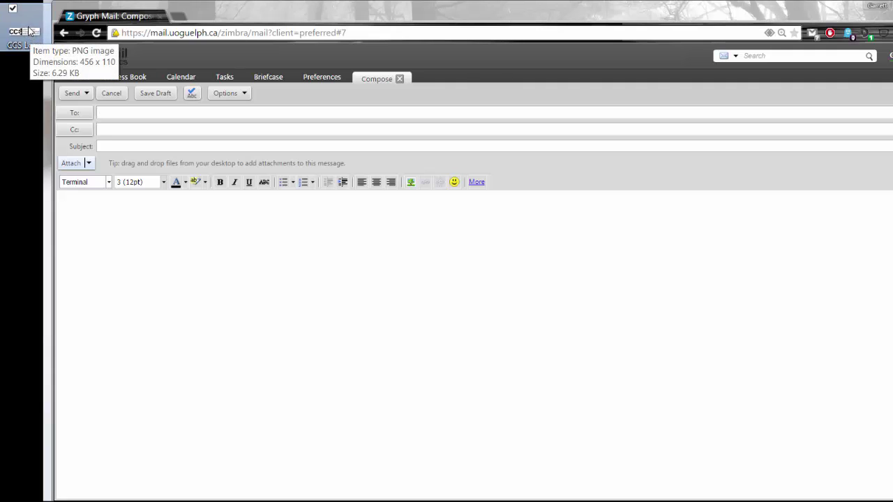
left_click_drag(30, 50, 106, 248)
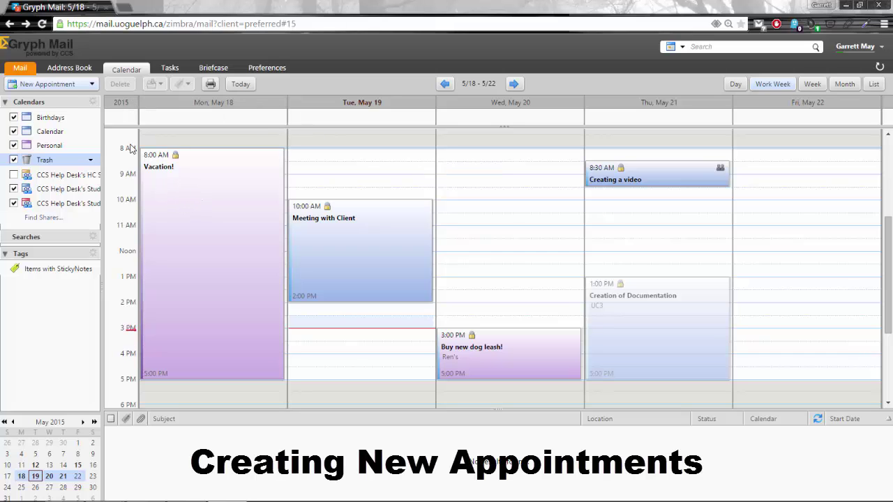
Create a new appointment with subject 'Training' and add a colleague from autocomplete as attendee
left_click(47, 85)
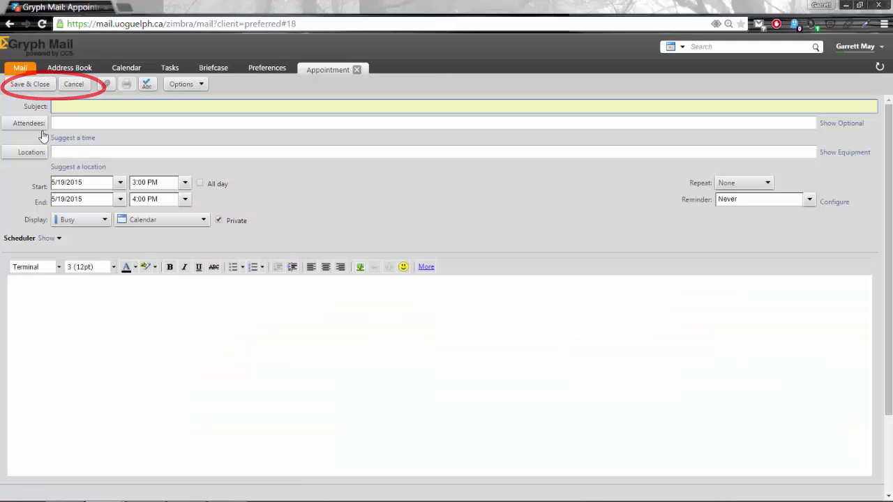
left_click(290, 105)
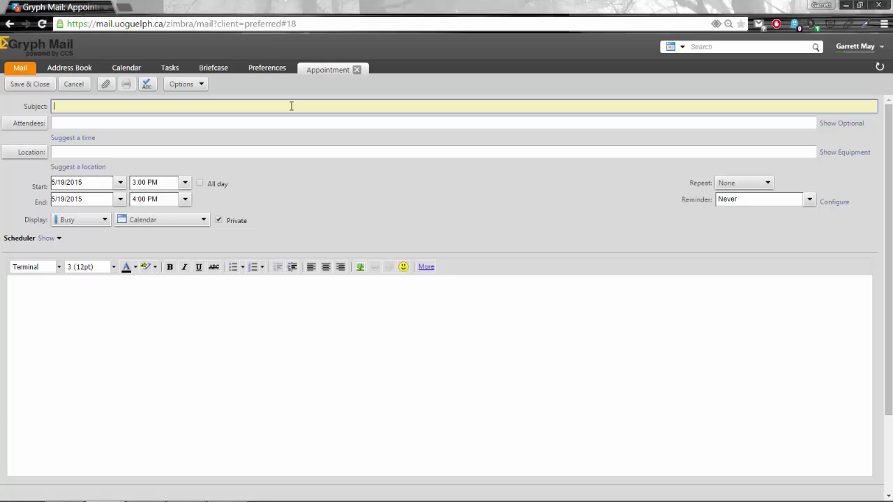
type("Training")
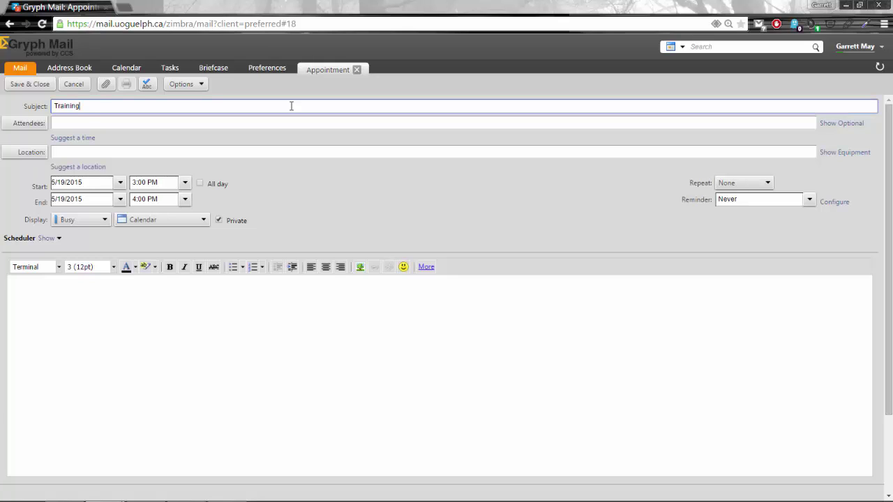
left_click(240, 123)
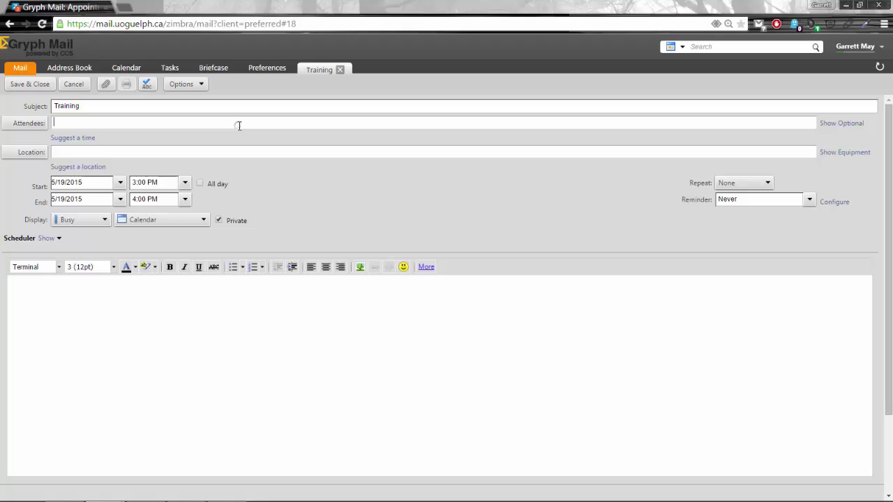
type("hous")
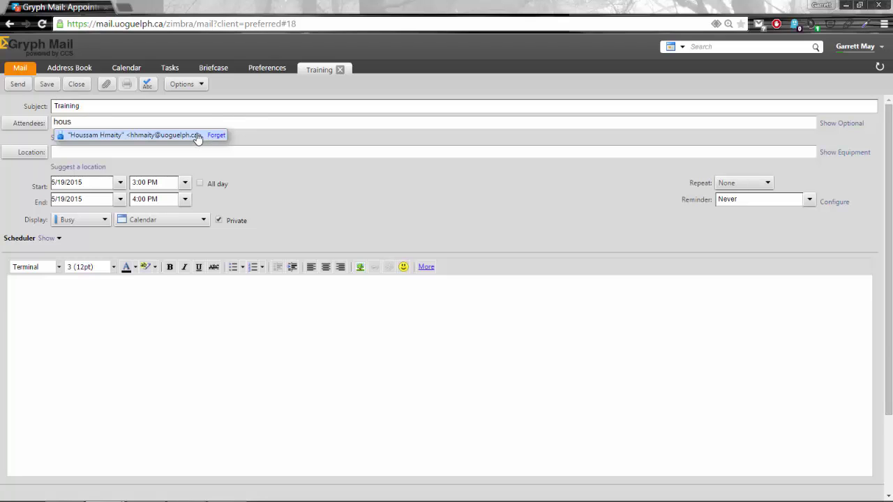
left_click(197, 137)
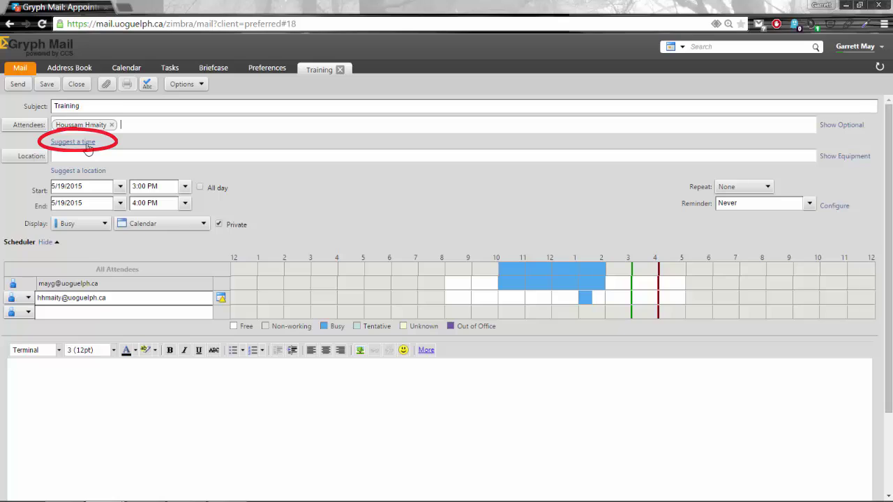
Use Suggest a time to move Training to May 20, 2015 at 2:00–3:00 PM
left_click(85, 142)
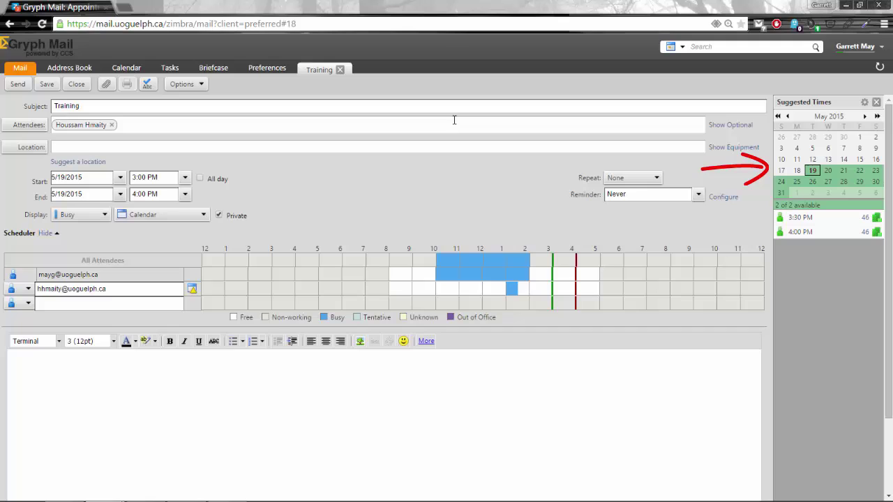
left_click(827, 173)
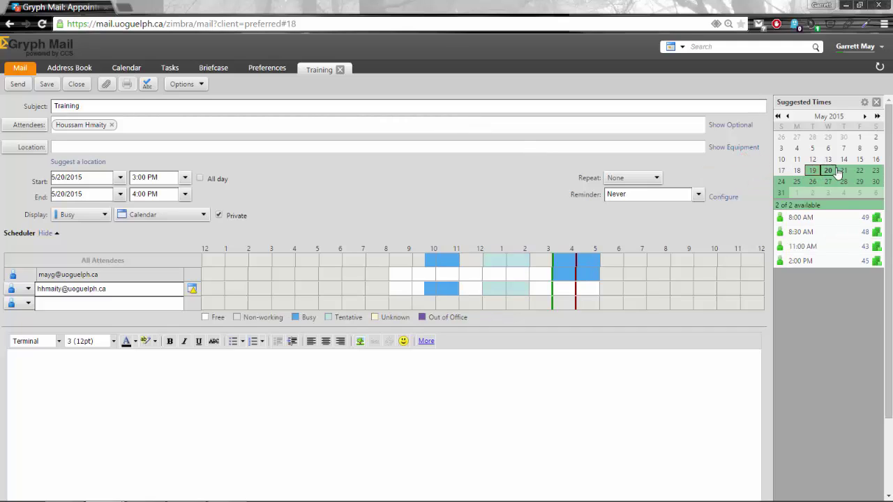
left_click(801, 262)
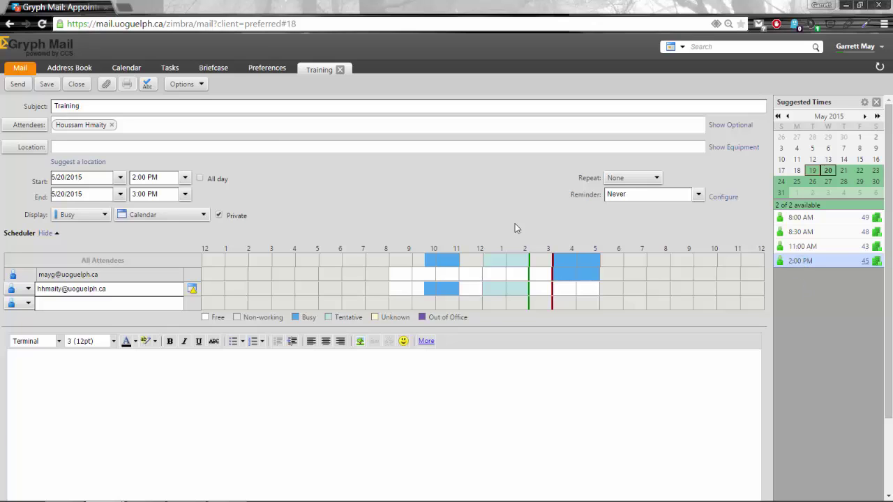
From the suggested locations, settle on SHS Lennox 285 Study Room for Training
left_click(77, 162)
left_click(846, 190)
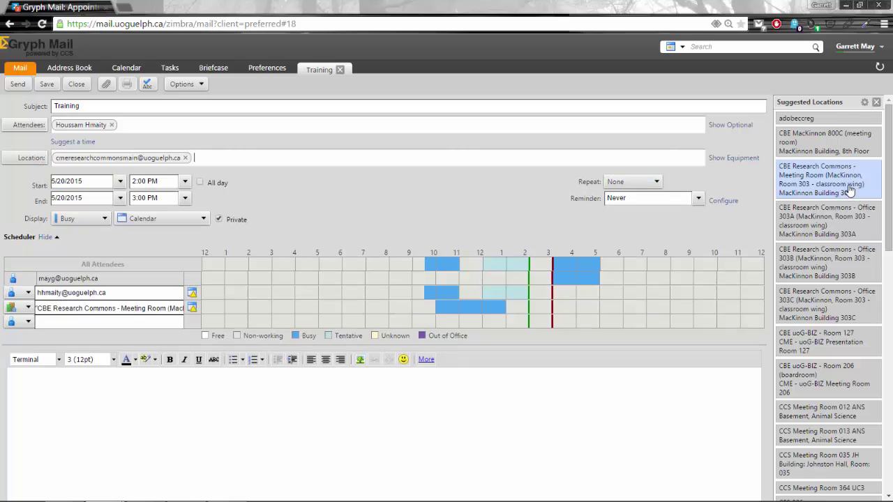
left_click(844, 220)
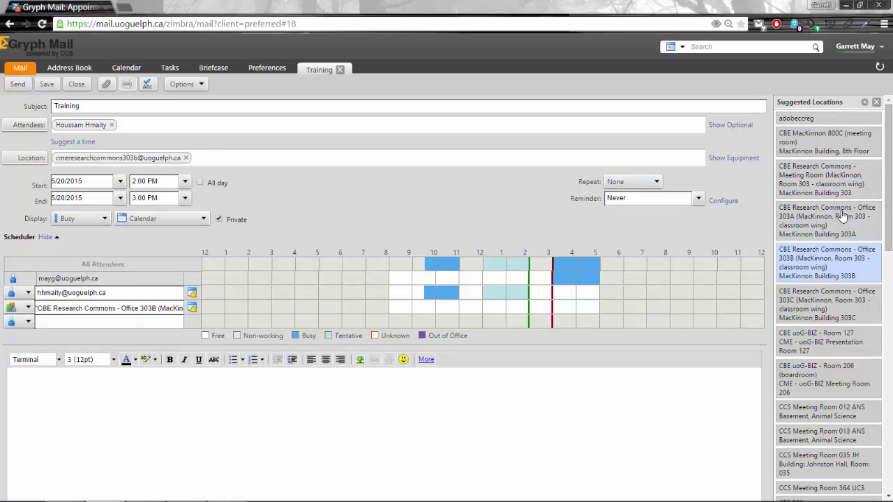
scroll(841, 334, "down", 10)
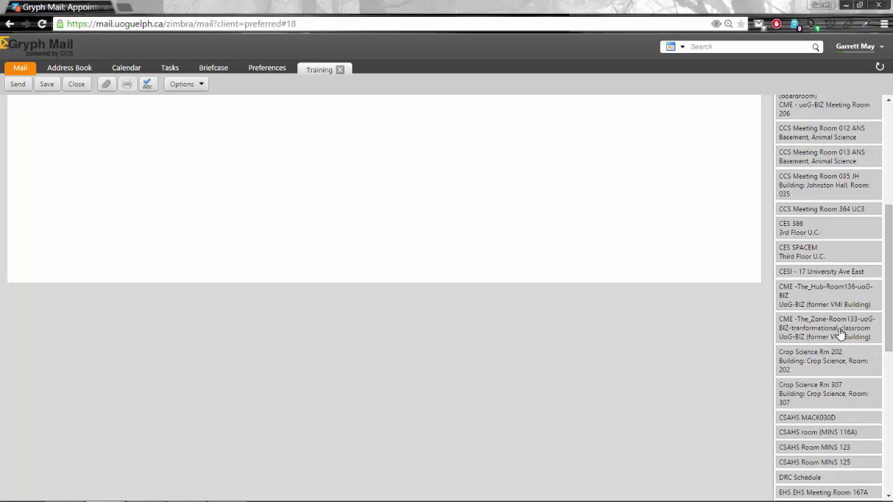
scroll(840, 334, "down", 3)
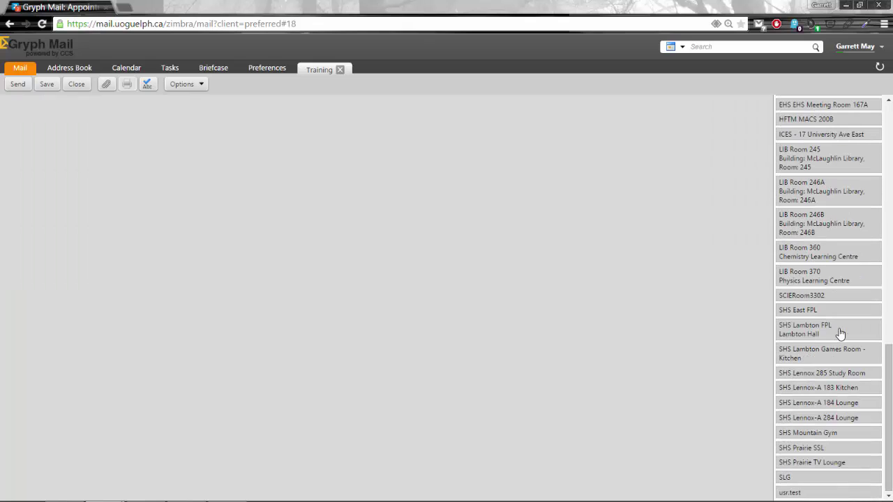
left_click(837, 376)
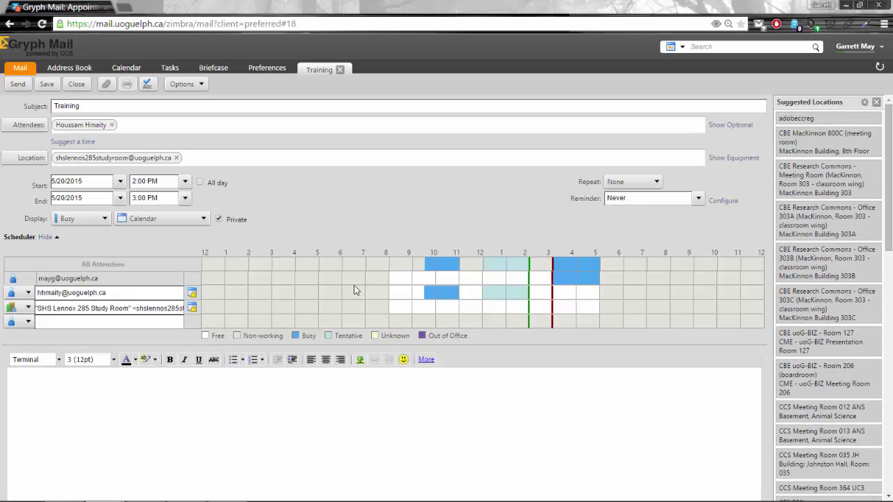
Send the Training appointment invitation
left_click(18, 84)
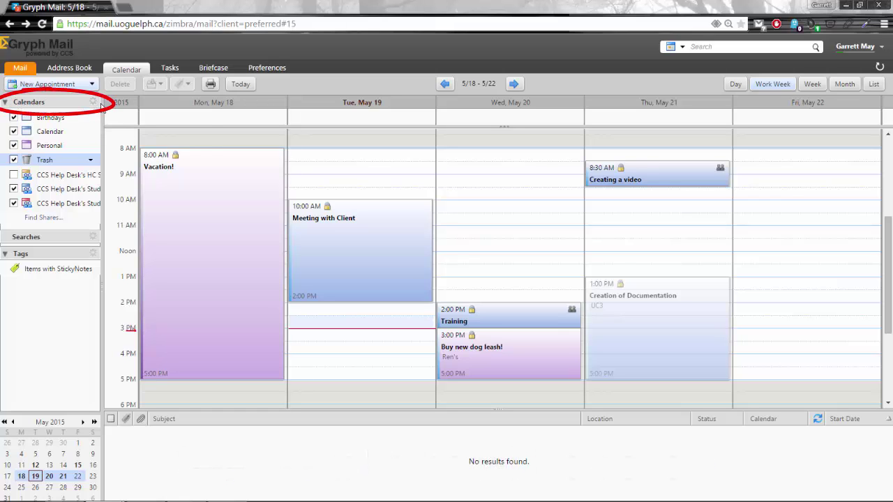
Start adding an external calendar from an Other source, with type iCAL Subscription
left_click(96, 103)
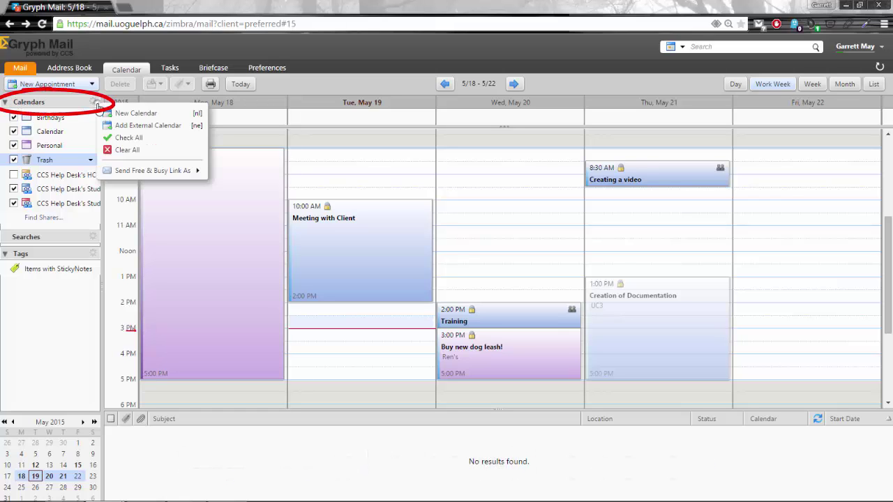
left_click(145, 127)
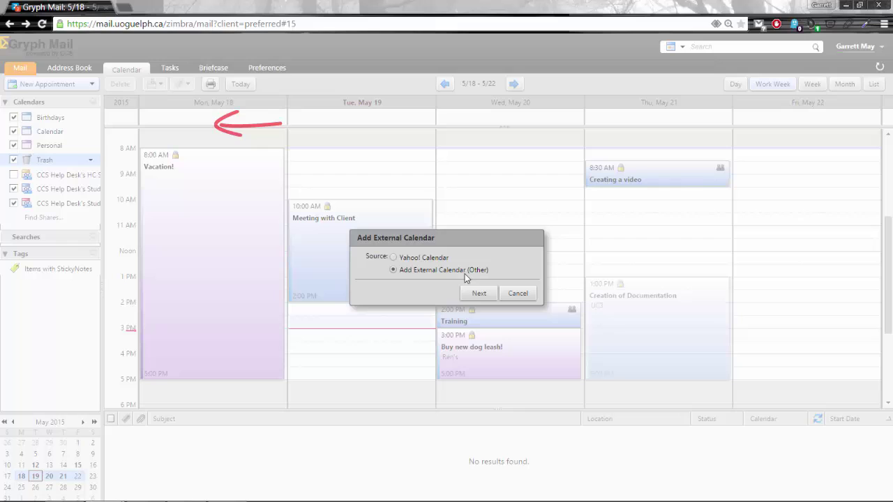
left_click(477, 296)
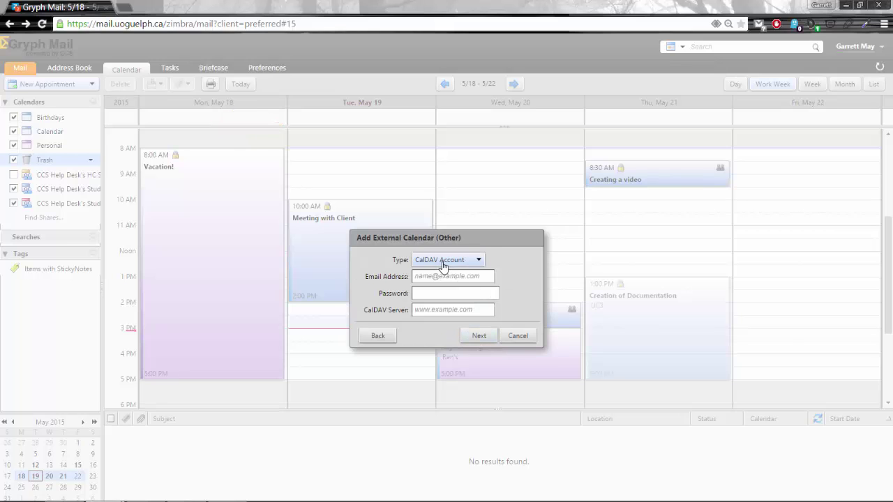
left_click(444, 262)
left_click(443, 286)
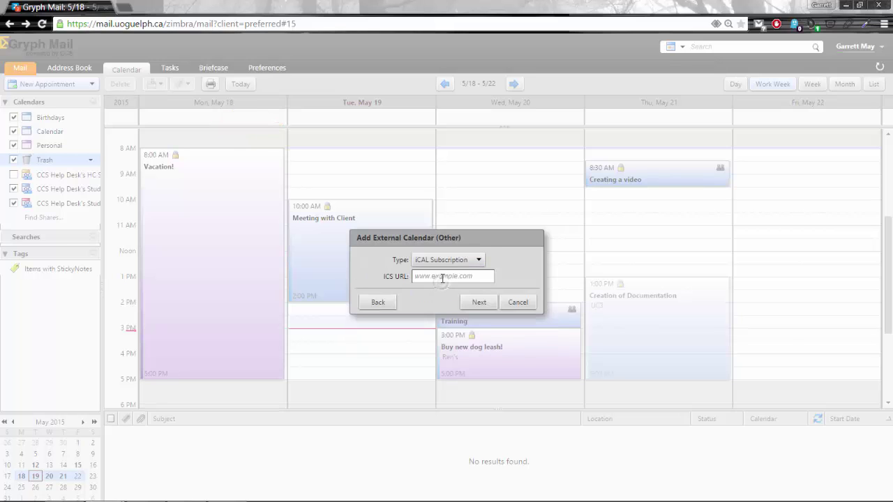
Enter the Gmail public ICS address ending in basic.ics, check it, and continue to naming
type("gmail.com/public/basic.ics")
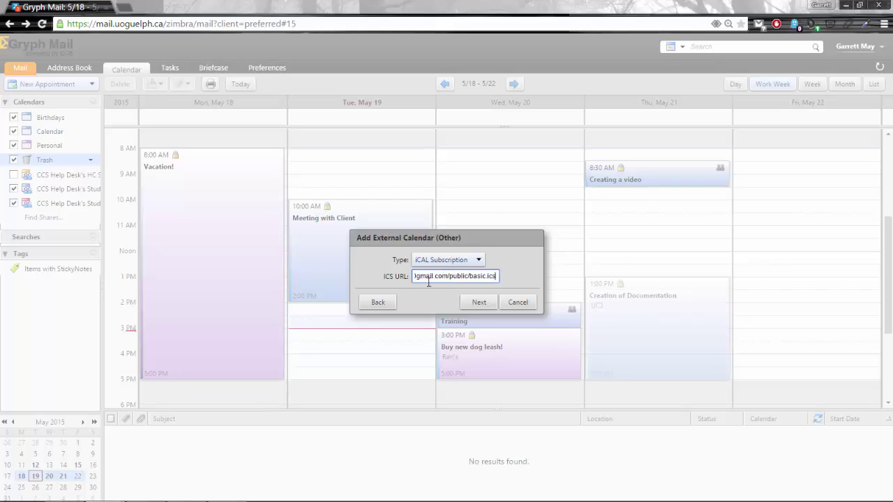
left_click_drag(428, 282, 512, 280)
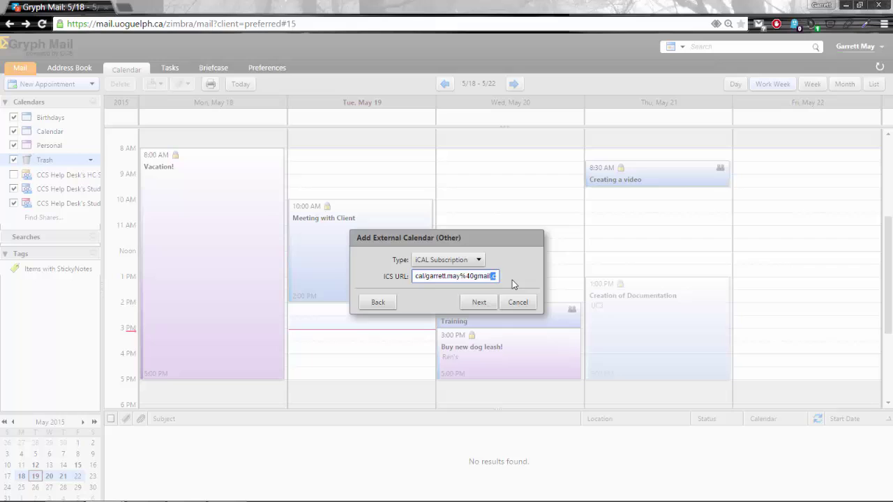
left_click(491, 276)
left_click(482, 303)
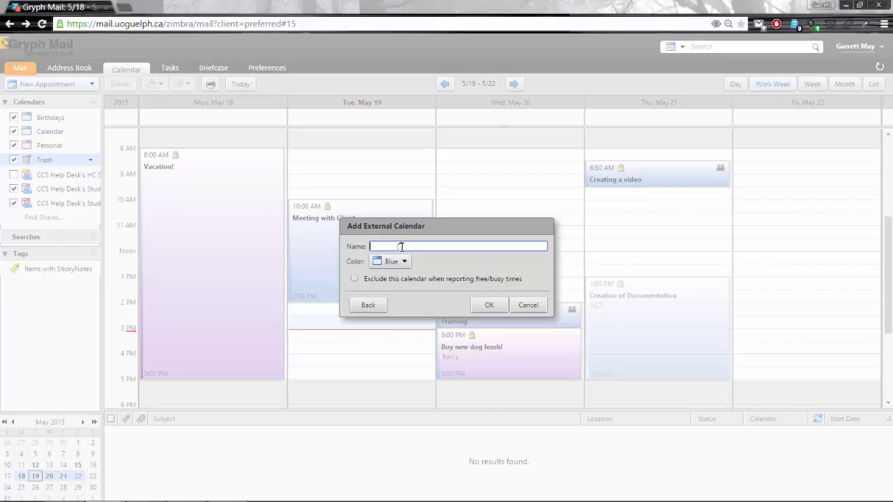
Name the subscribed calendar 'Gmail', set its colour to Red, and confirm
type("Gmail")
left_click(394, 262)
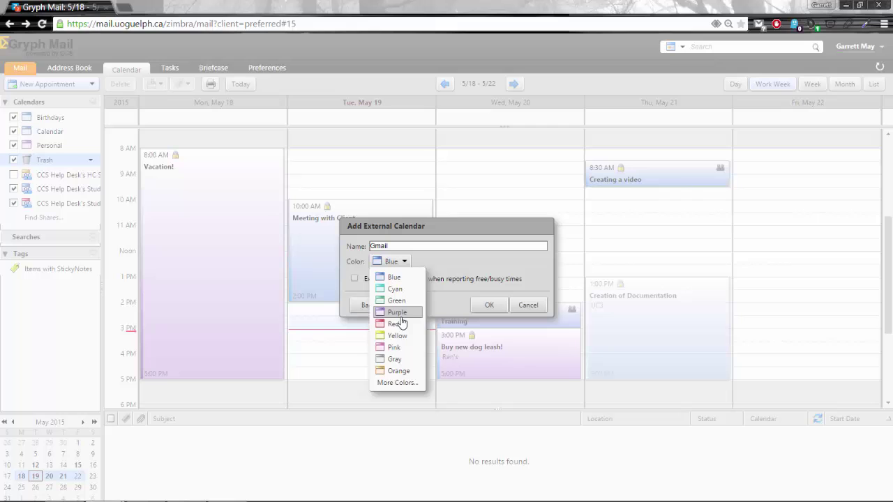
left_click(402, 325)
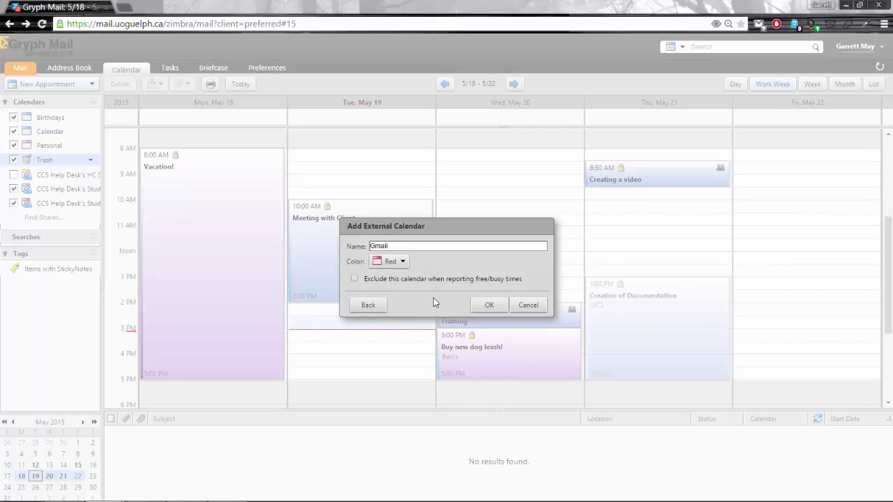
left_click(496, 312)
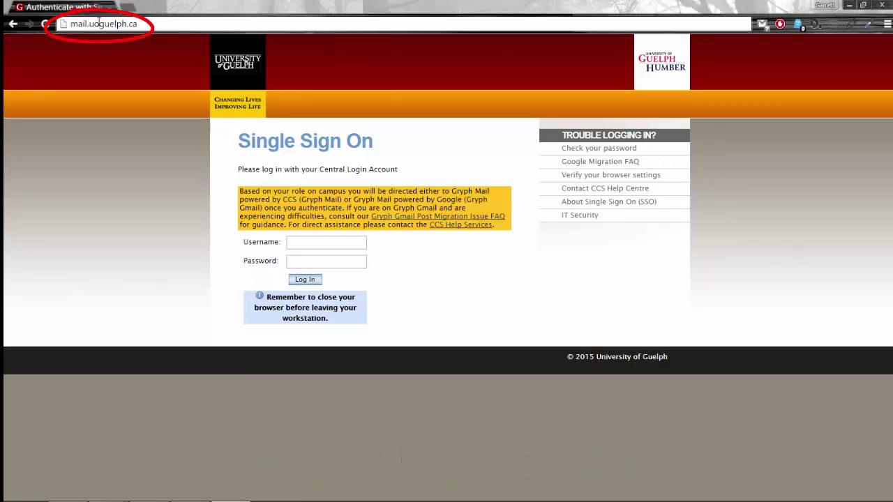
Sign in to University of Guelph Single Sign On with the account username and password
left_click(317, 241)
key("Tab")
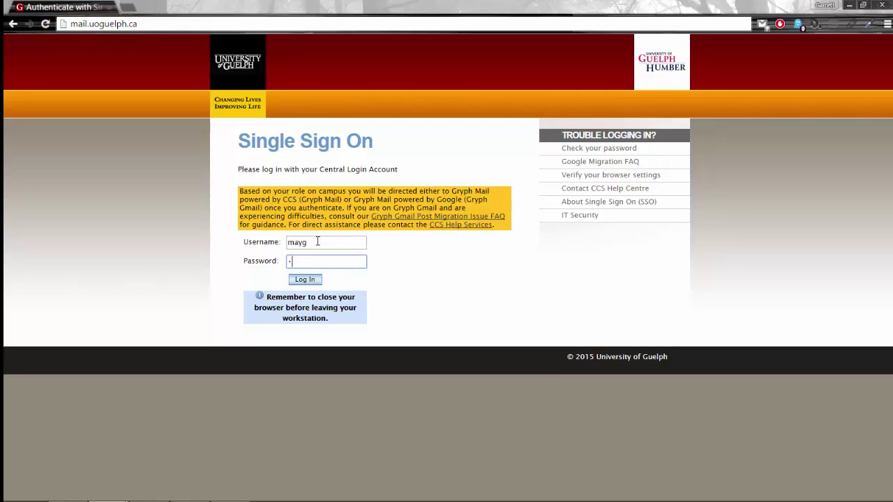
key("Return")
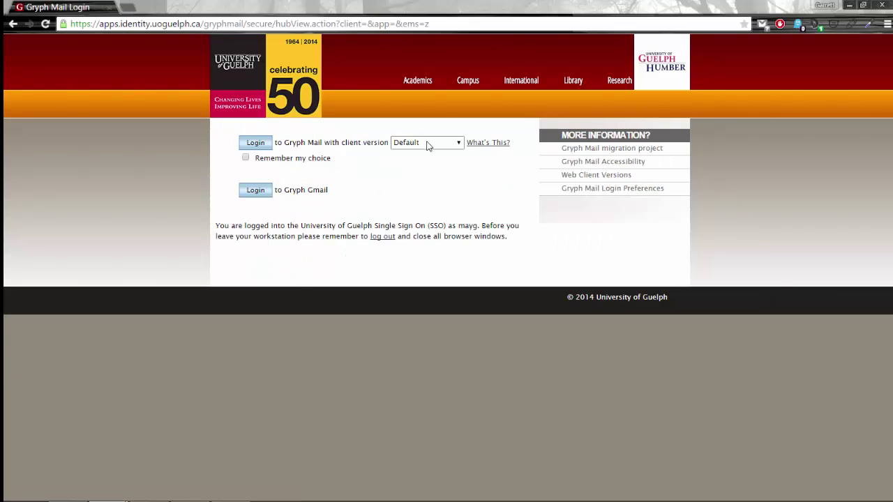
Choose the Mobile client version and log in to Gryph Mail
left_click(422, 144)
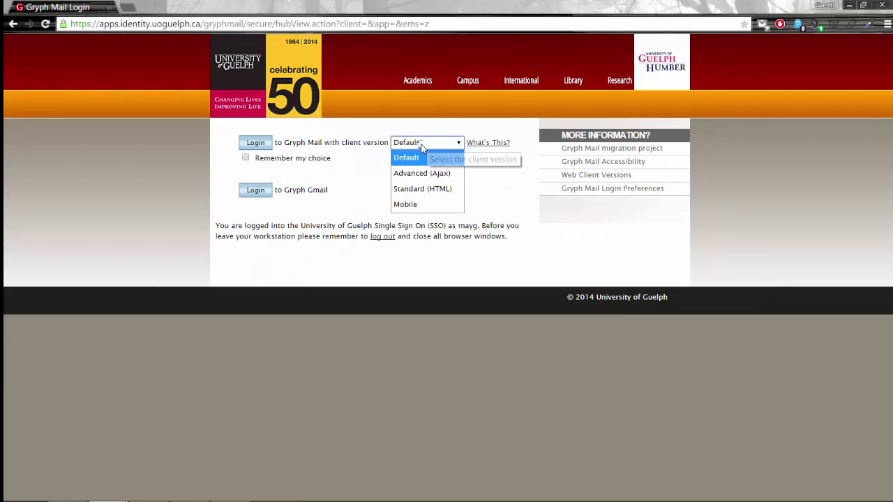
left_click(422, 204)
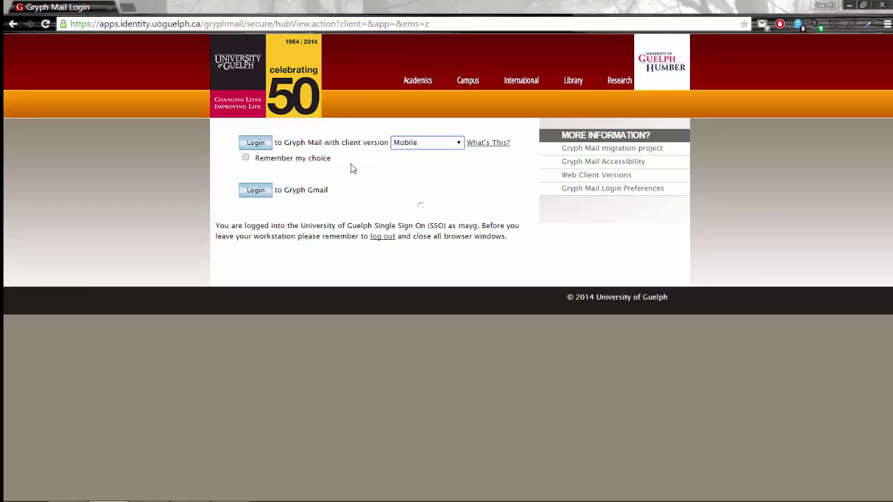
left_click(249, 143)
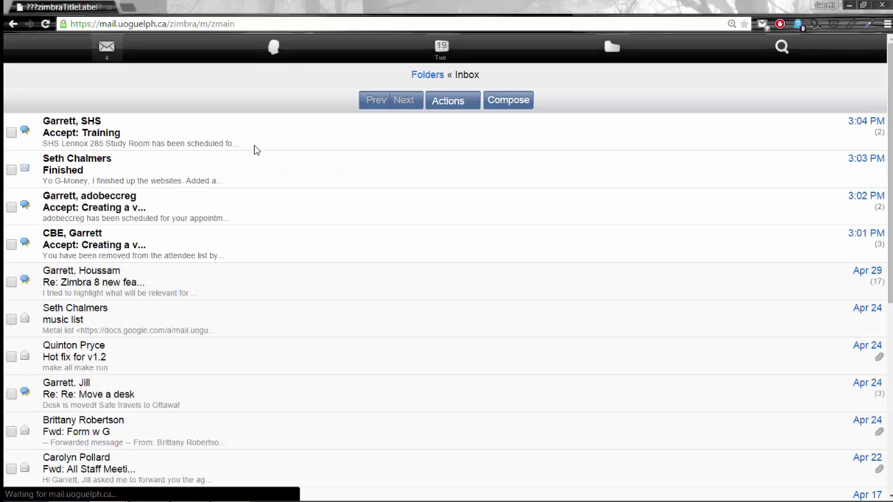